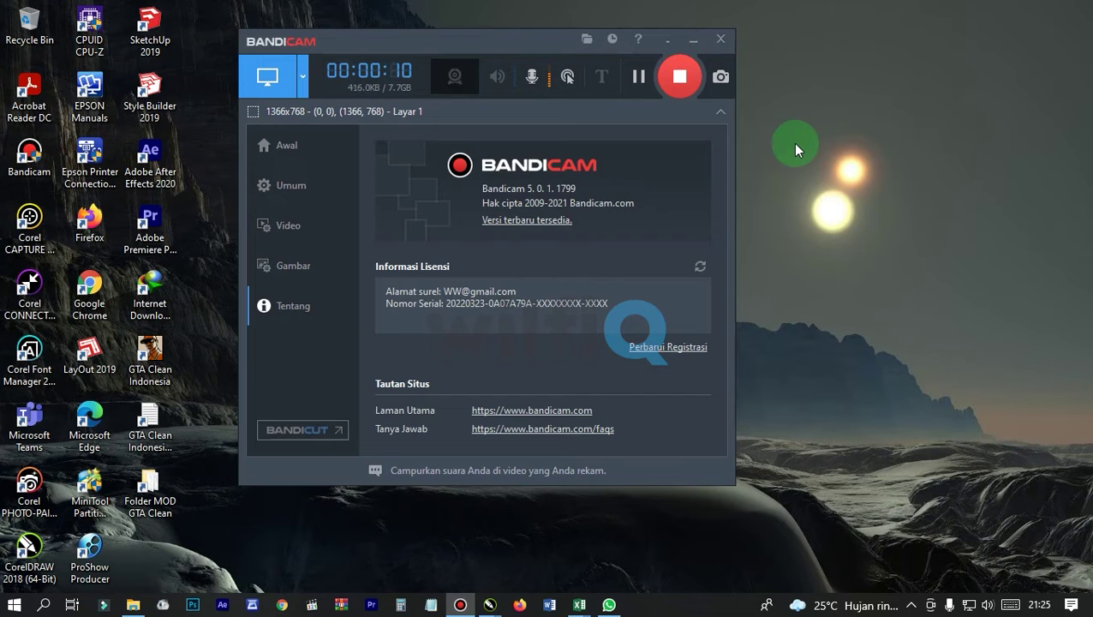
right_click(795, 150)
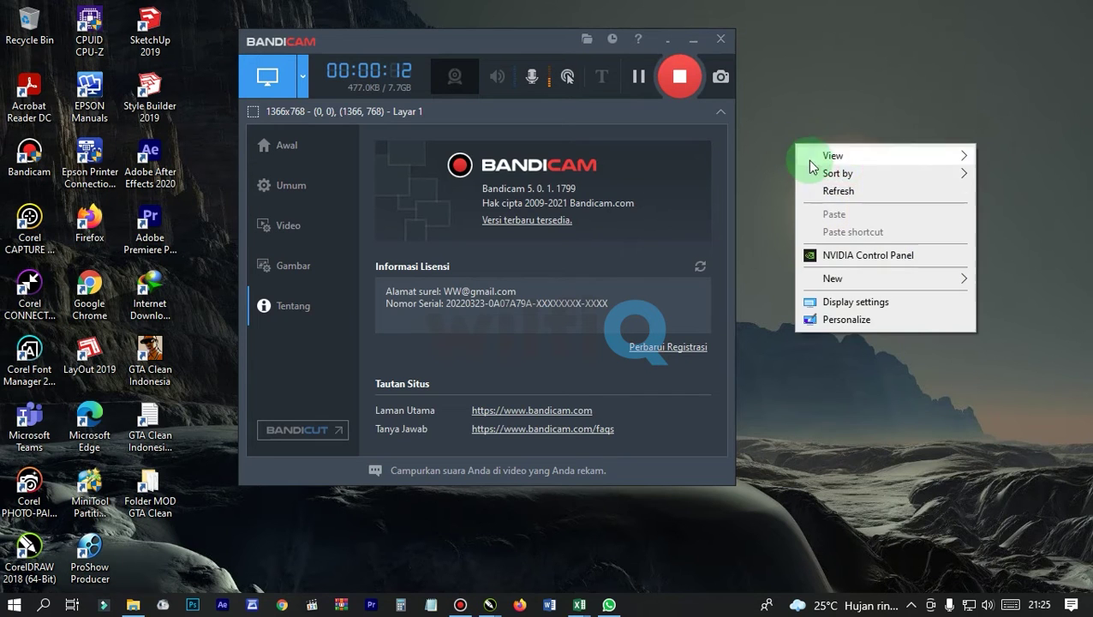
click(849, 191)
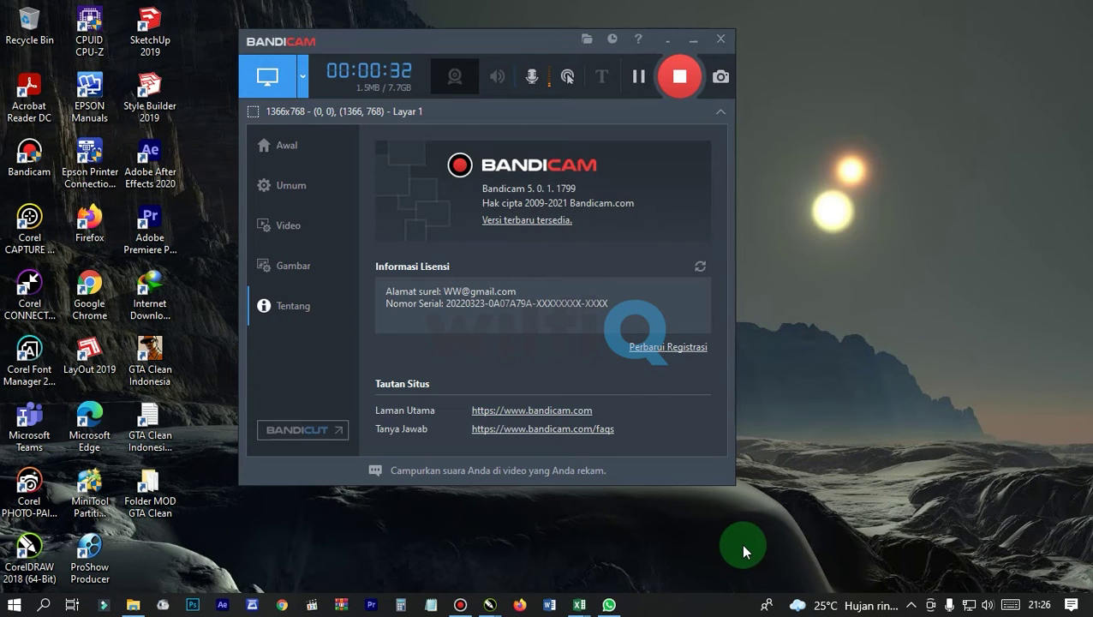
click(695, 41)
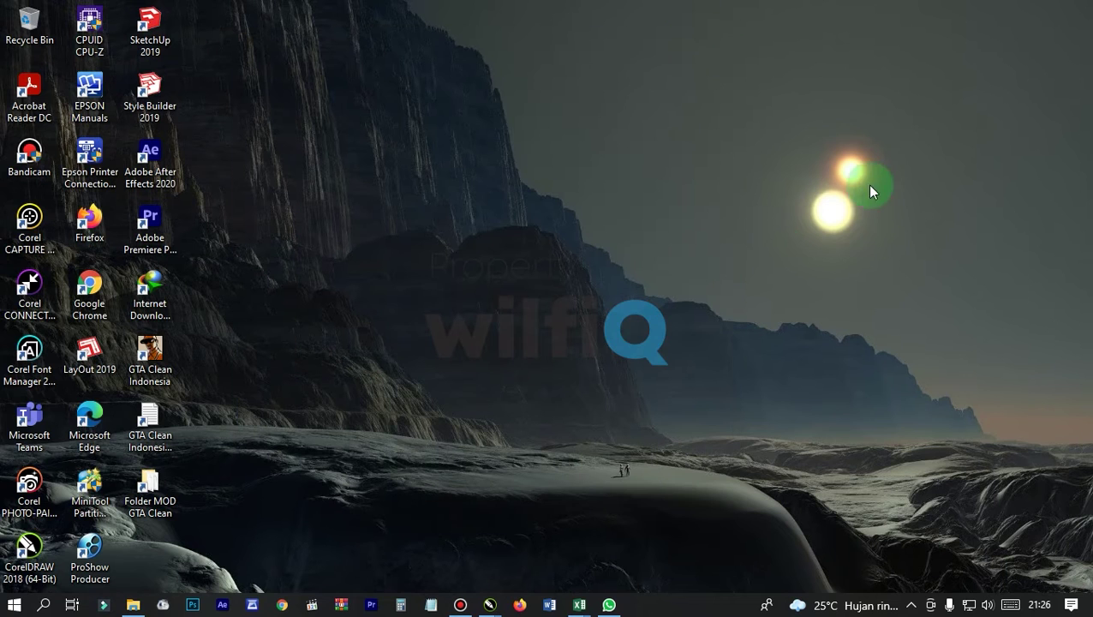
click(464, 608)
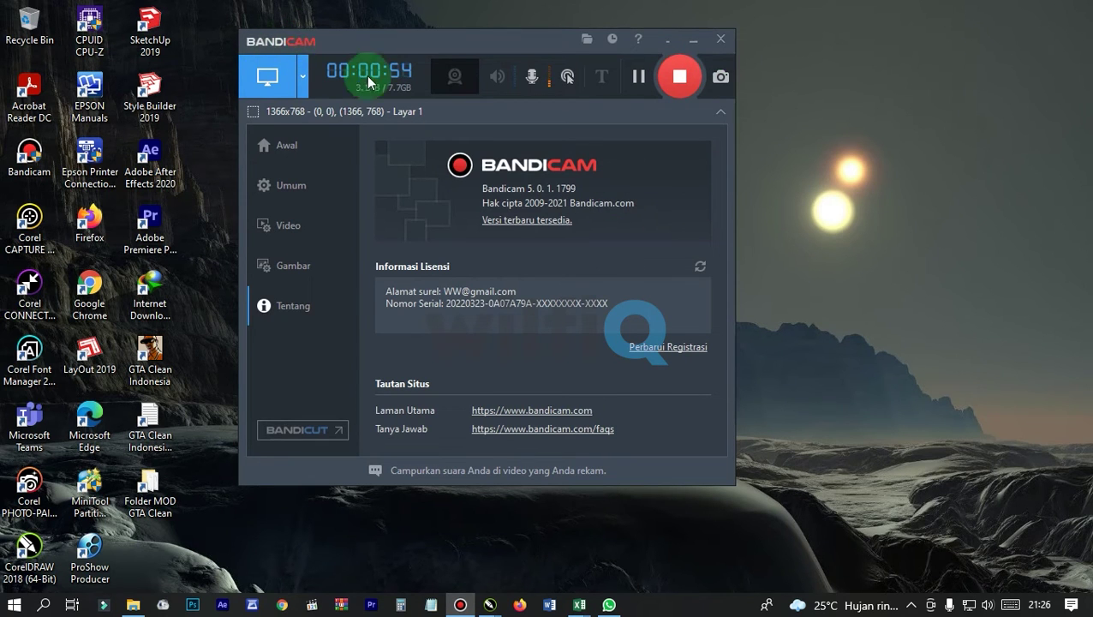
- Examine the recording area modes, including the rectangle sizes, full-screen options and around-mouse sizes, without changing the mode
click(304, 75)
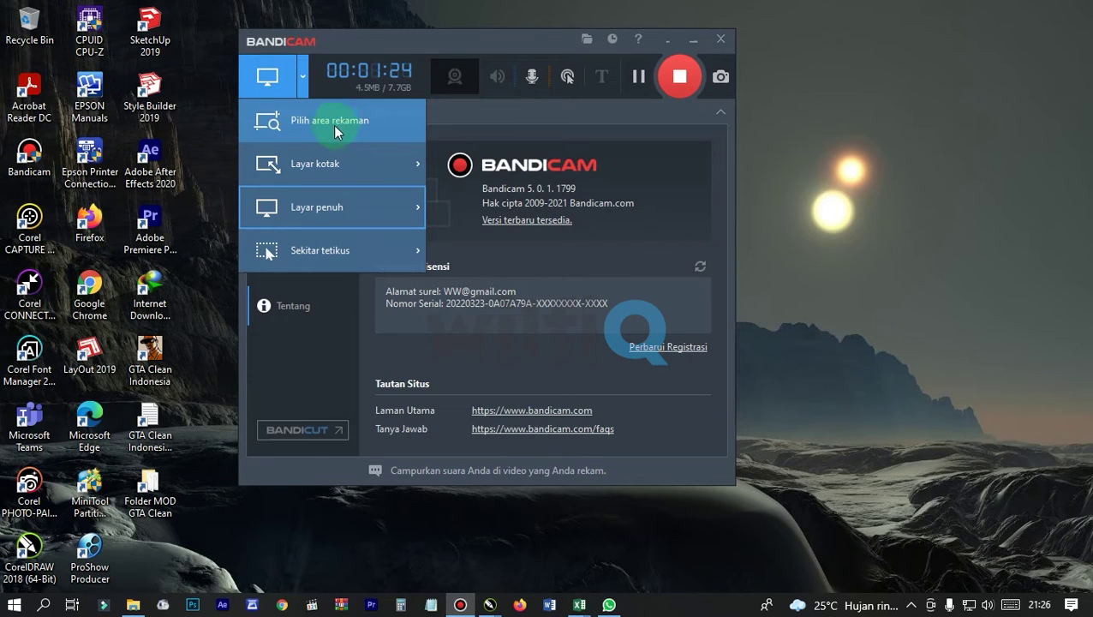
mouse_move(349, 159)
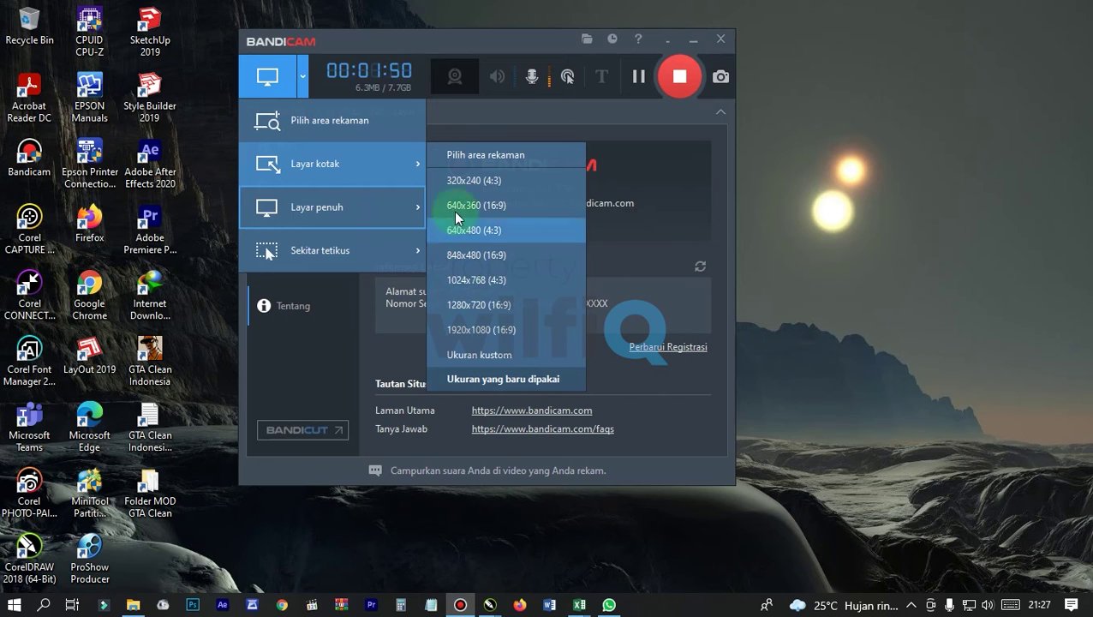
mouse_move(420, 203)
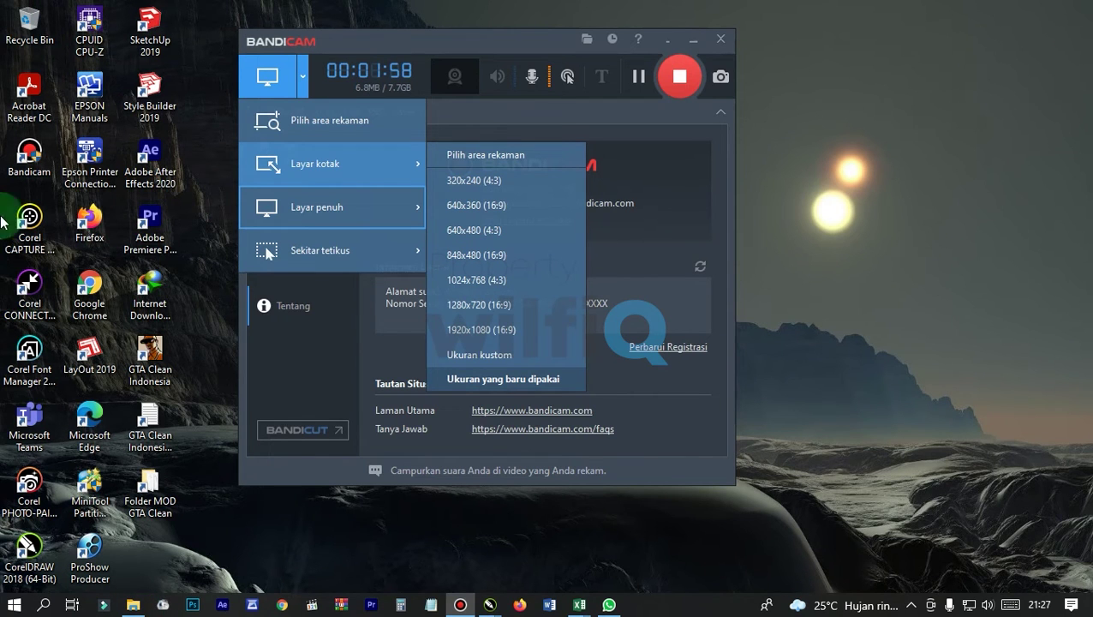
mouse_move(382, 202)
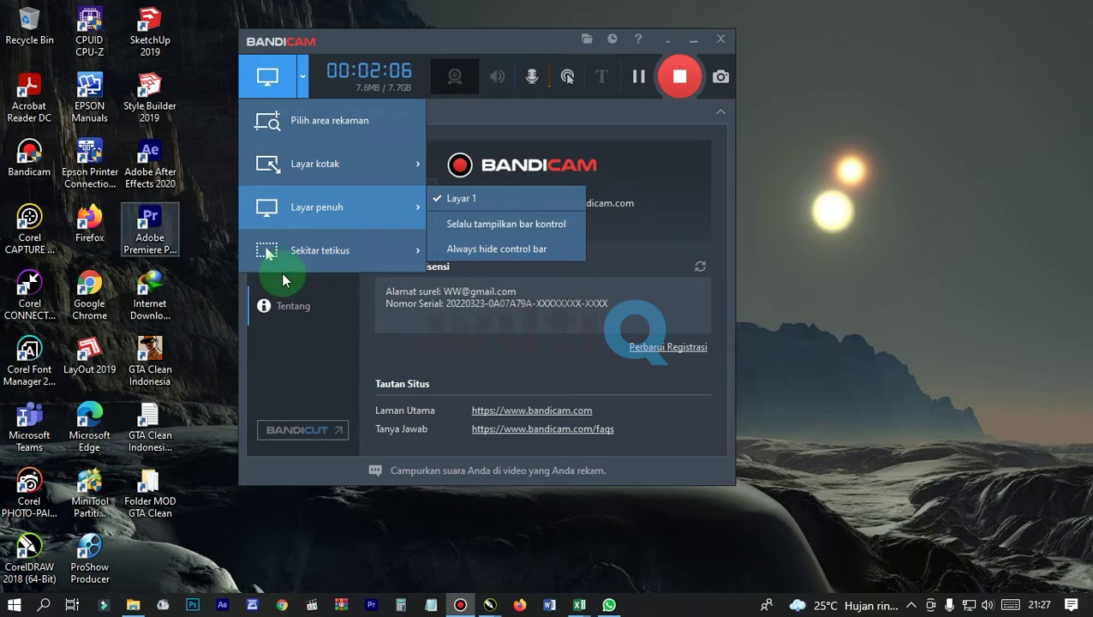
mouse_move(337, 251)
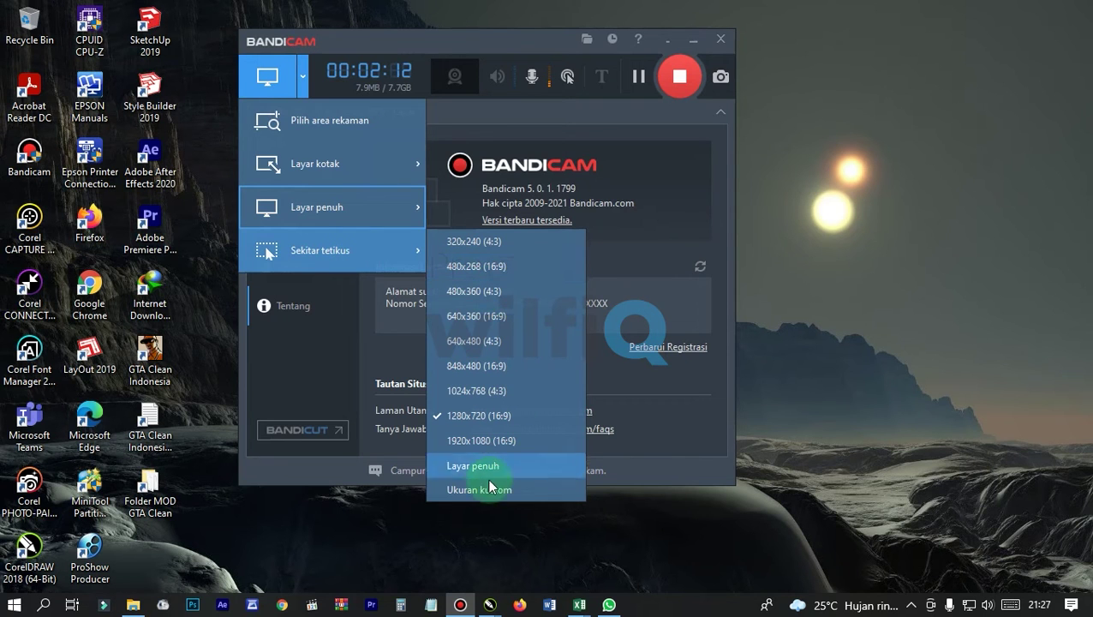
mouse_move(378, 183)
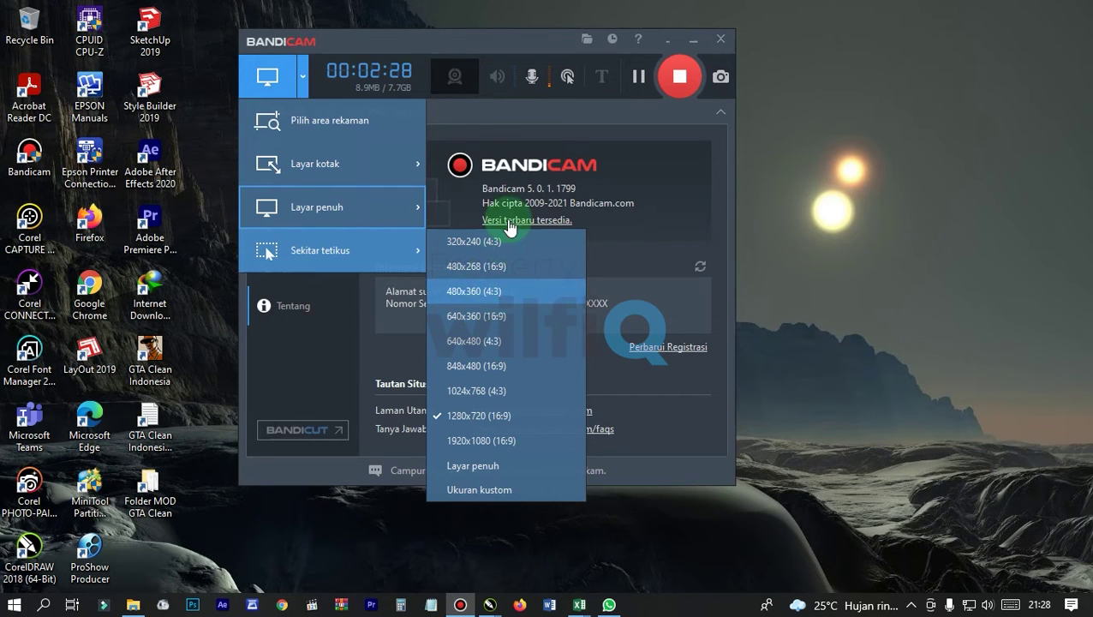
click(474, 116)
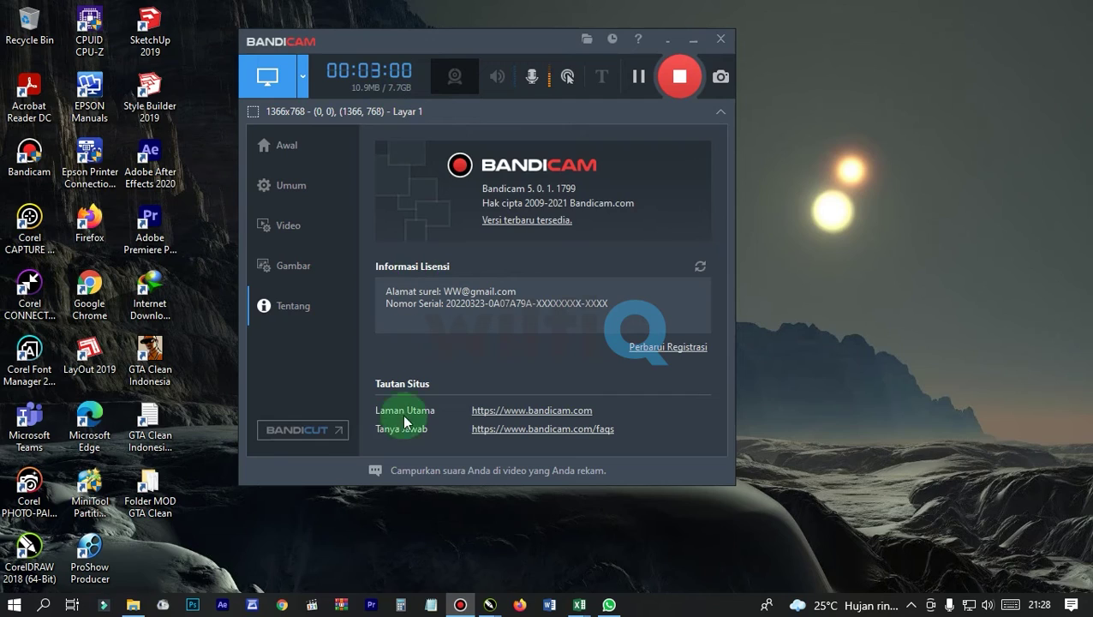
- Switch to File Explorer, check the free space on the drives under This PC, and minimize it again
click(133, 605)
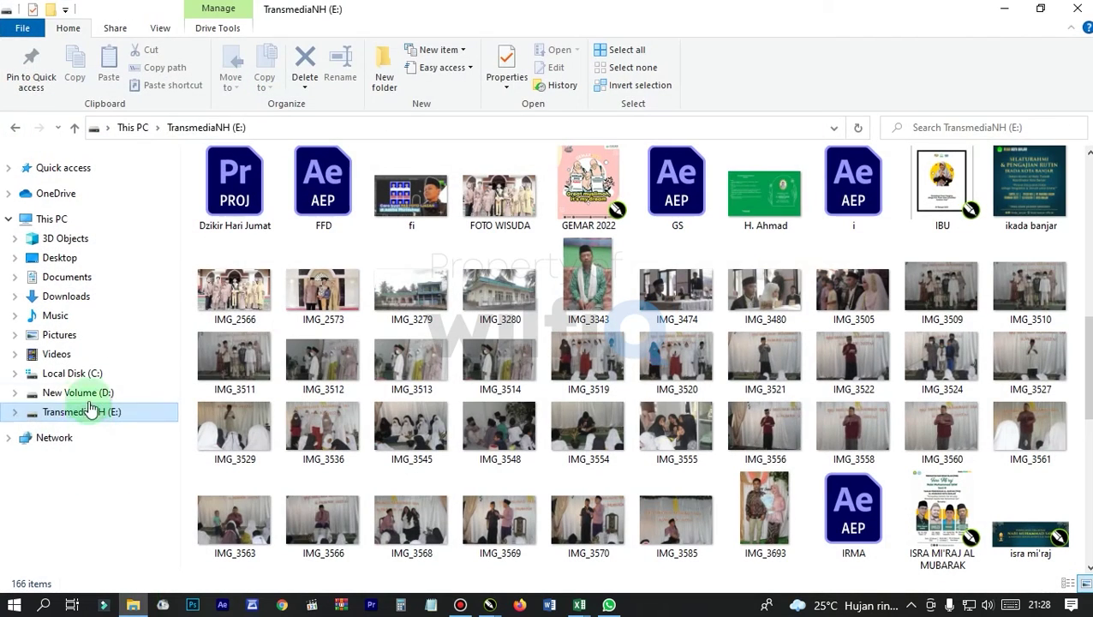
click(53, 219)
click(683, 316)
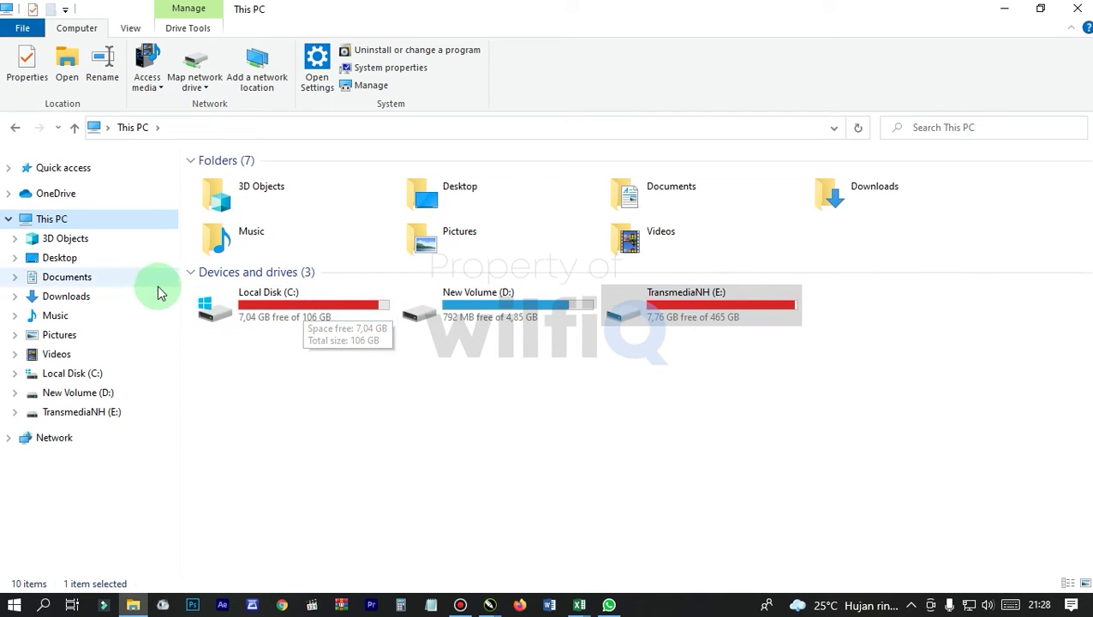
click(1004, 9)
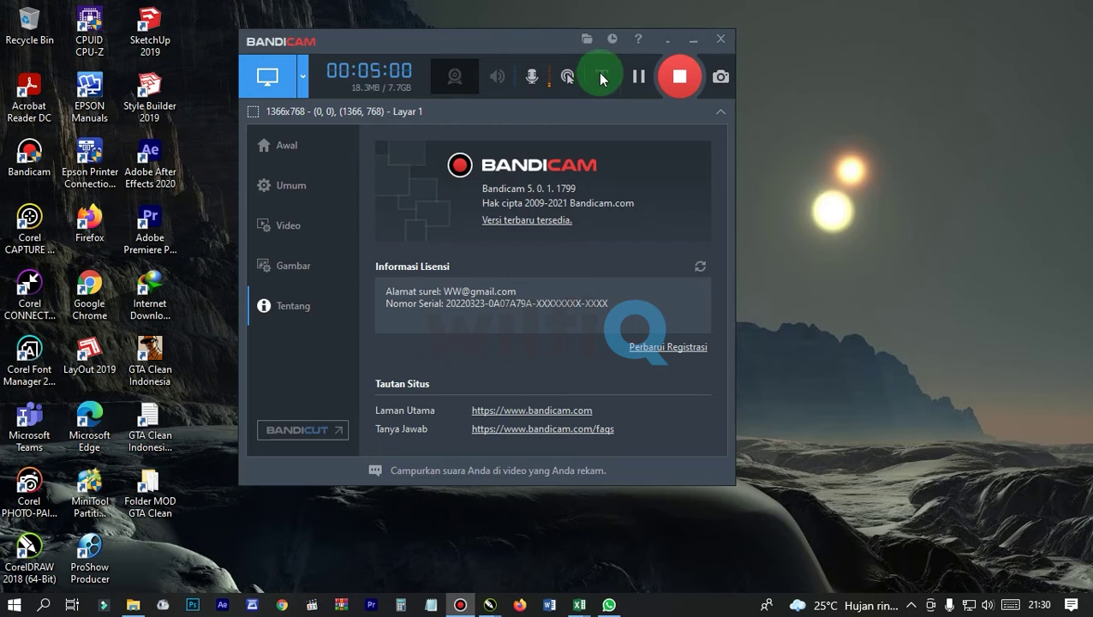
click(679, 78)
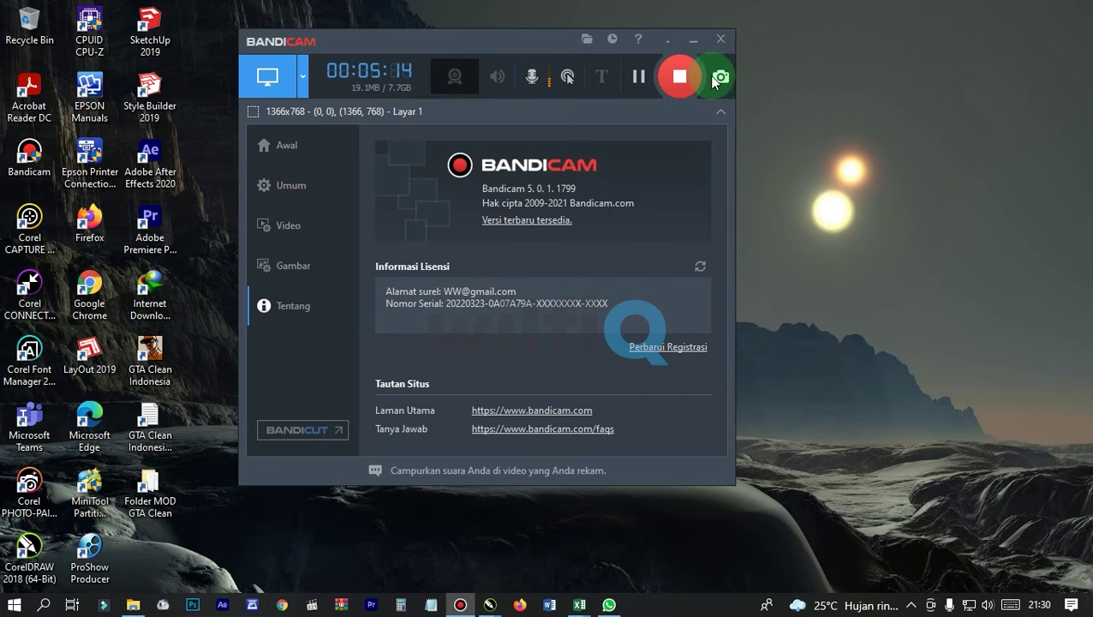
click(718, 77)
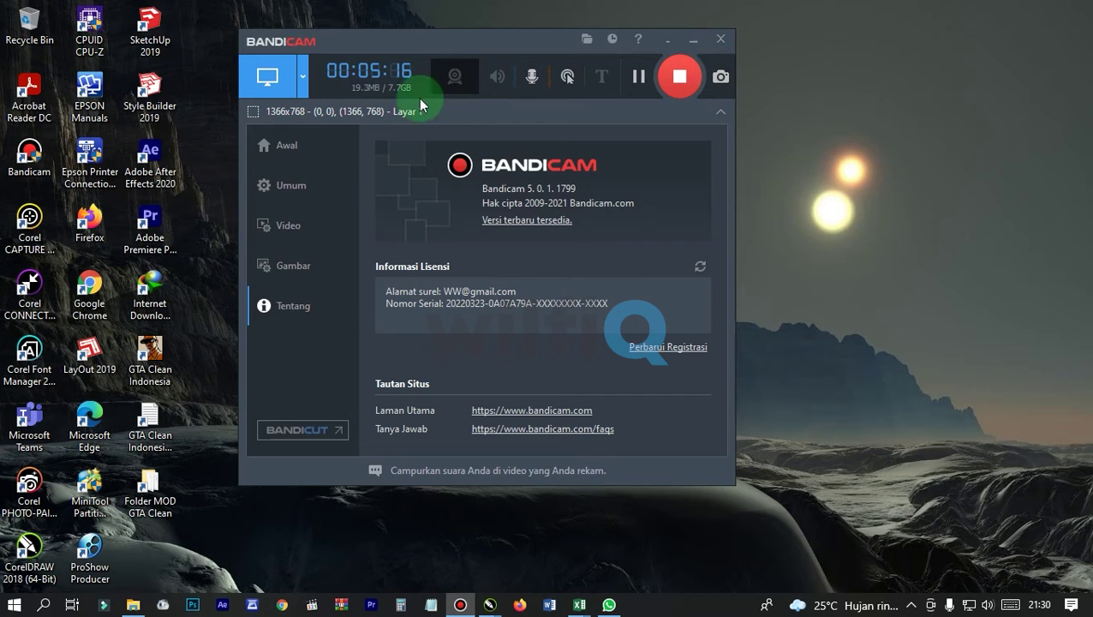
- Look through the home section's start page and its lists of recorded videos and captured images, ending on the start page
click(324, 141)
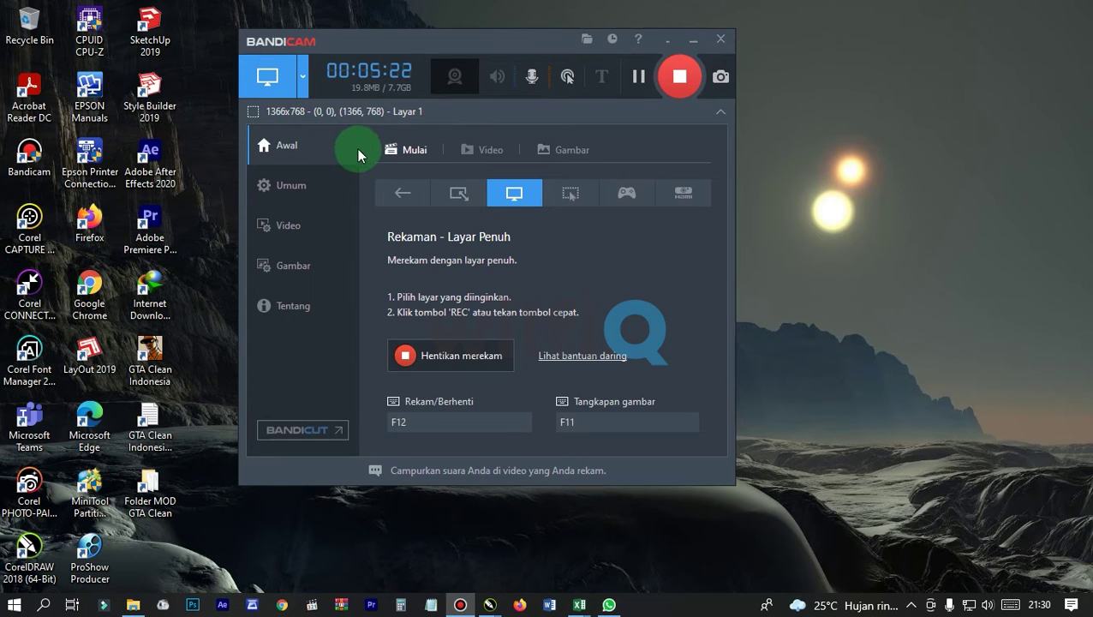
click(465, 151)
click(554, 153)
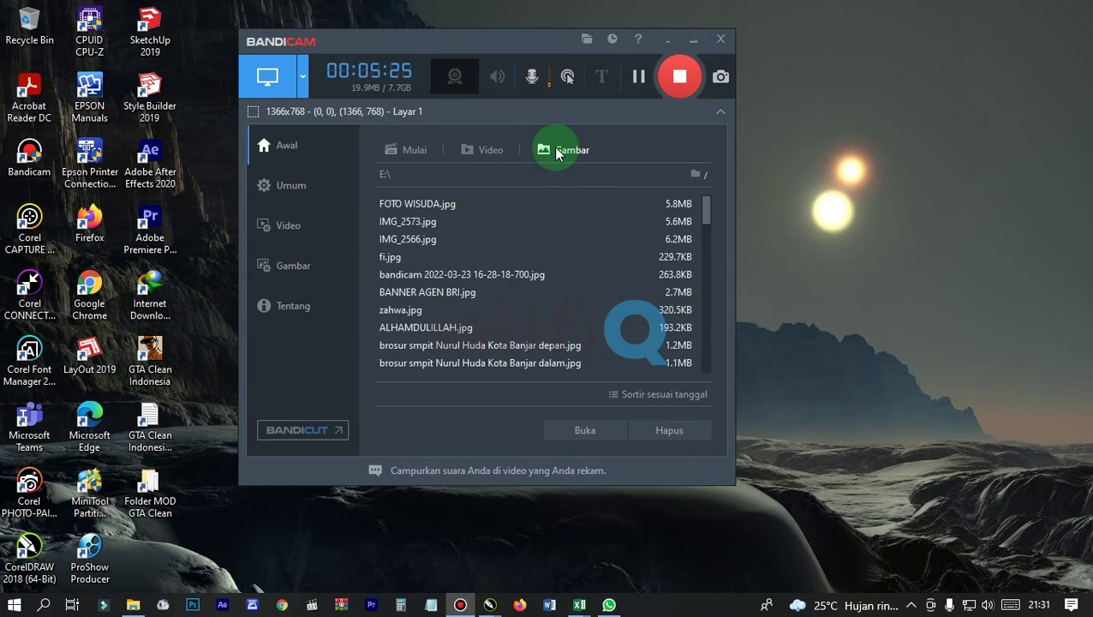
click(403, 154)
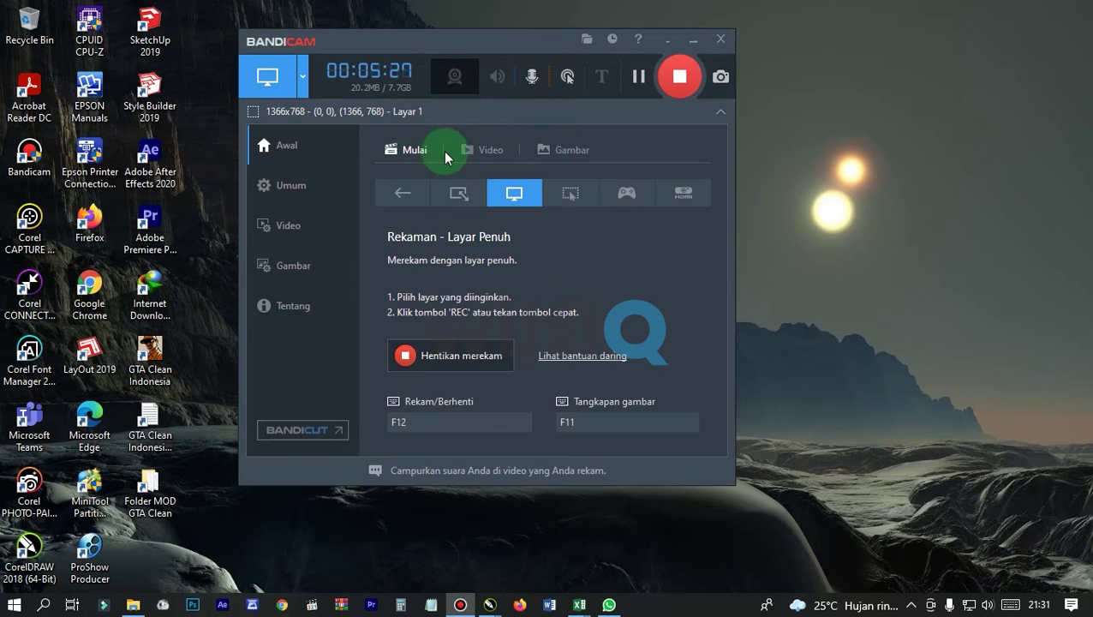
click(478, 154)
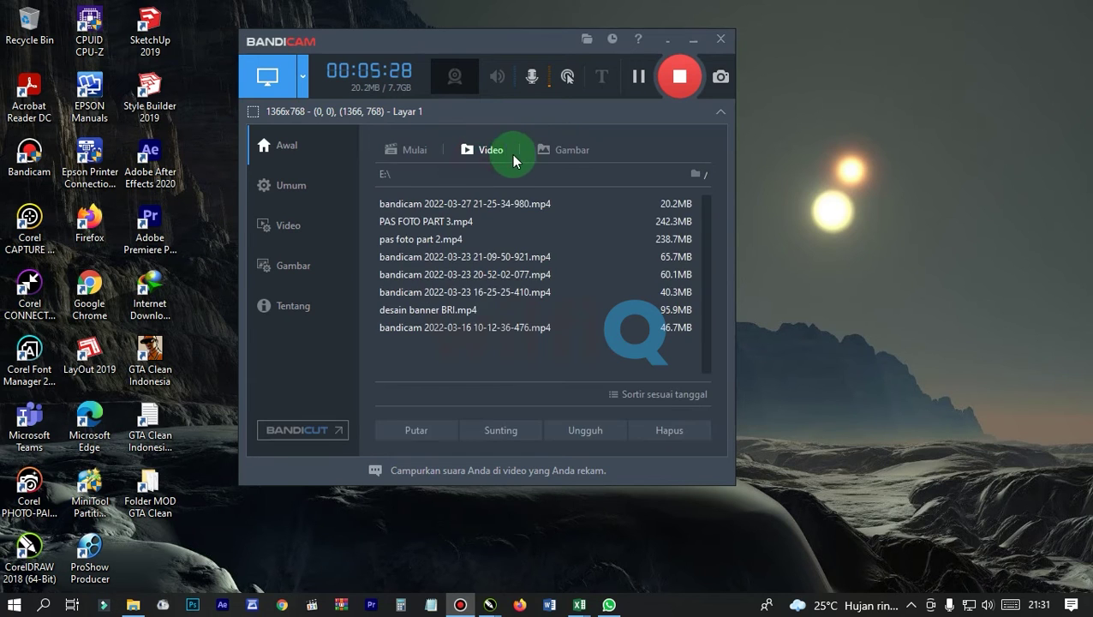
click(559, 158)
click(406, 152)
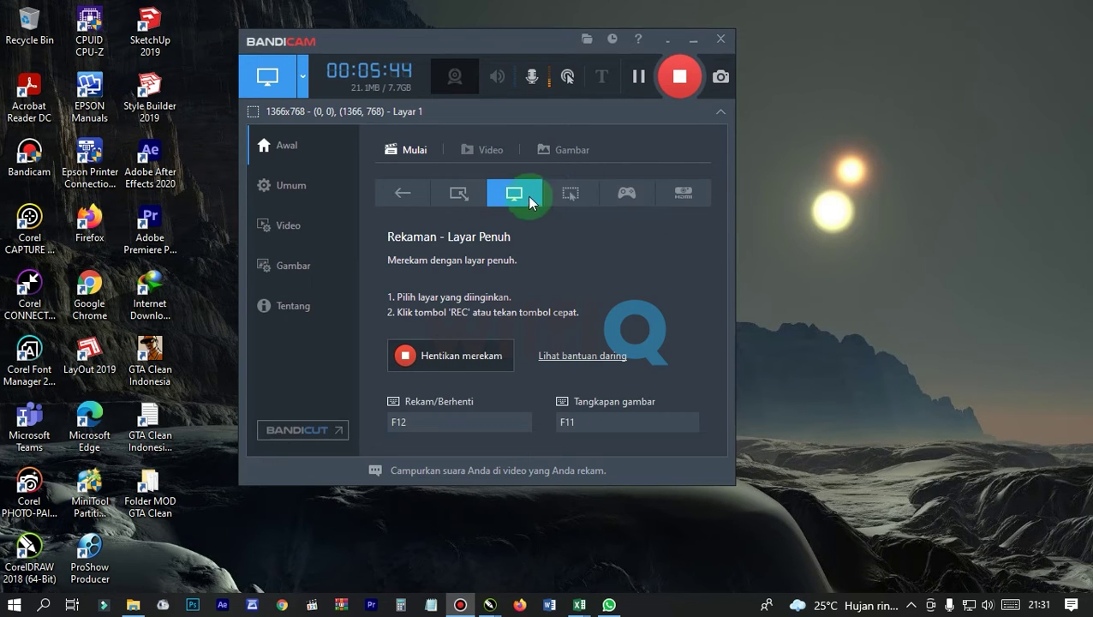
- Compare the full-screen and around-mouse recording options with the mode shortcuts on the start page, keeping full-screen mode
click(303, 77)
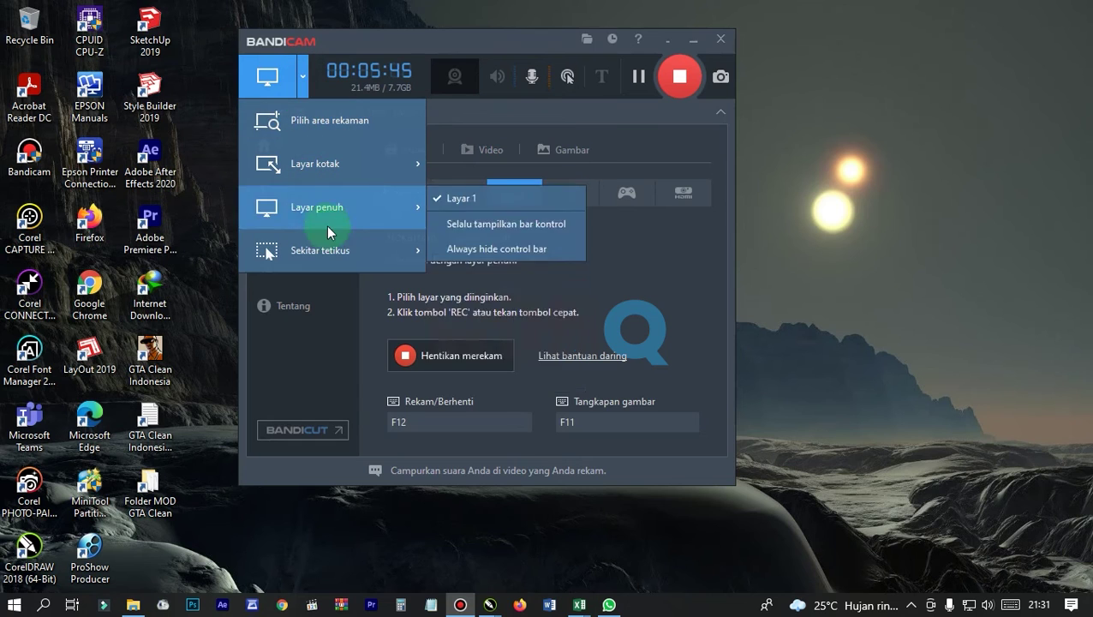
mouse_move(321, 255)
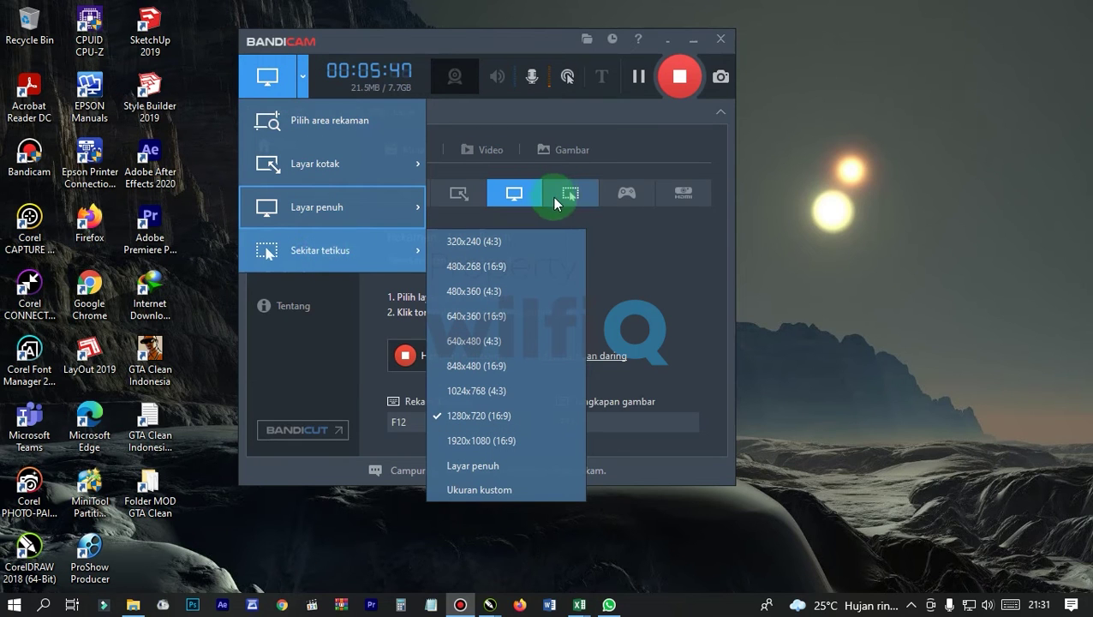
click(527, 194)
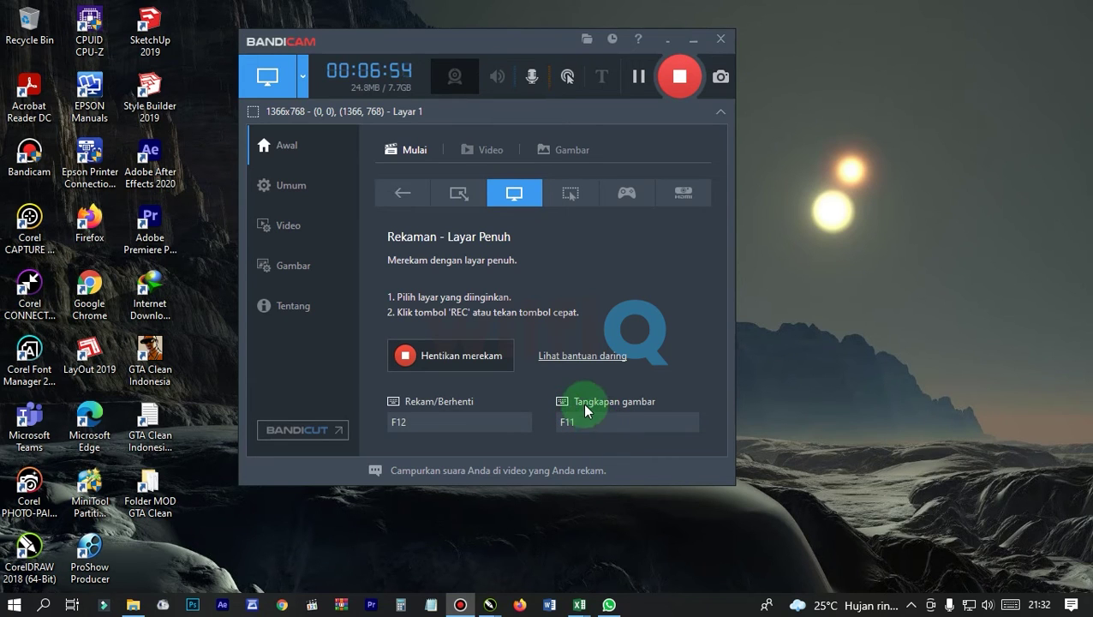
- View the general settings, open the recording output folder E:\ to inspect its files, and dismiss the folder window
click(296, 188)
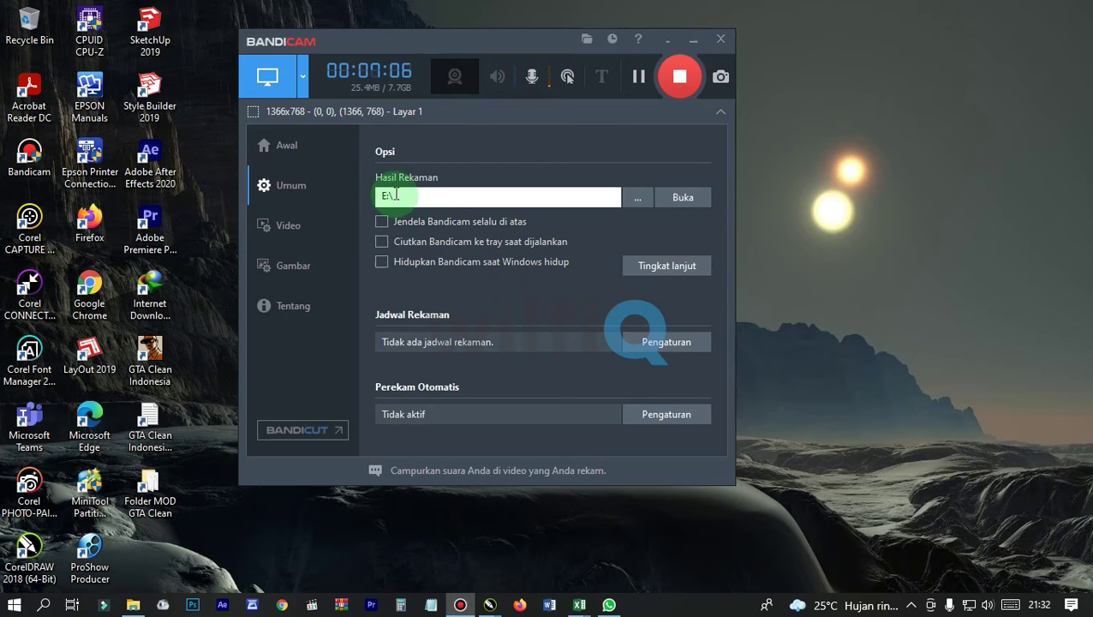
click(668, 198)
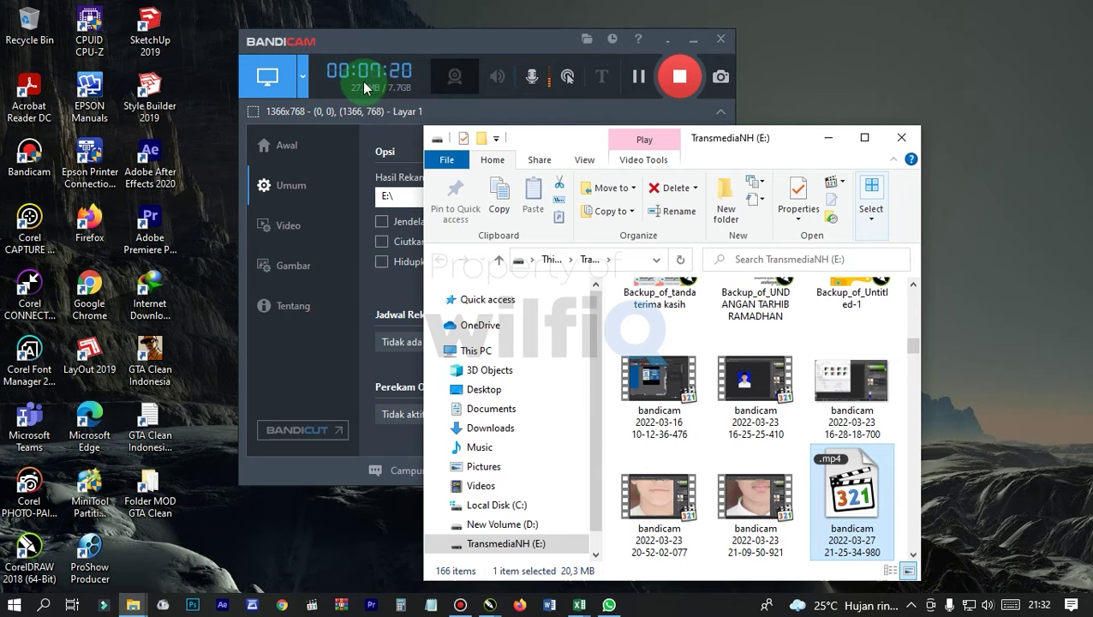
click(844, 140)
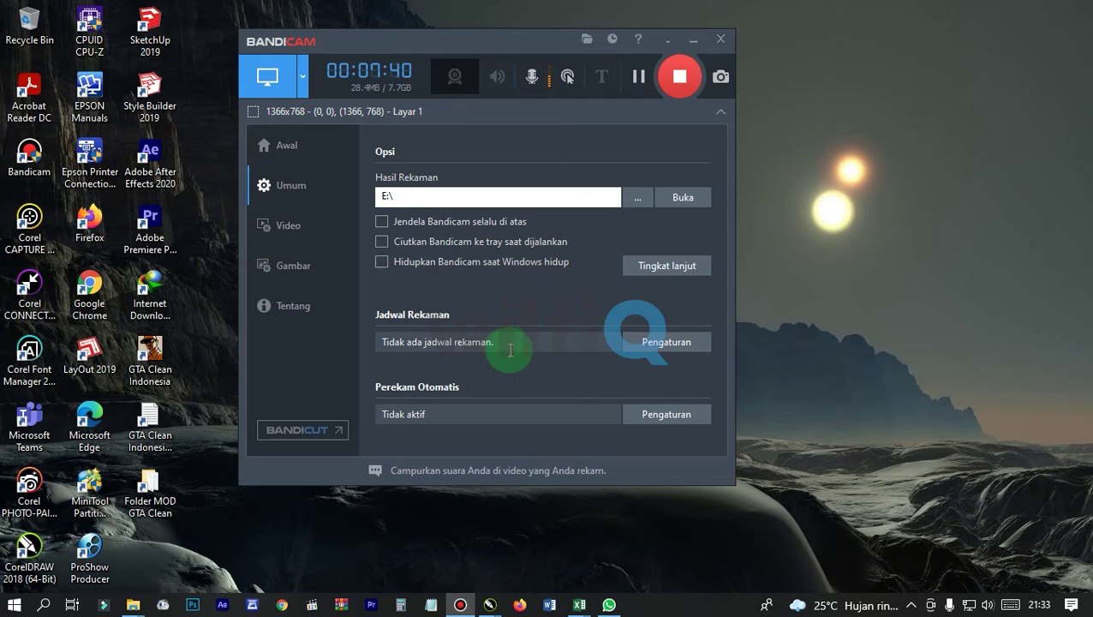
- Review the scheduled recording list and the automatic recording options, closing both dialogs without changes
click(649, 342)
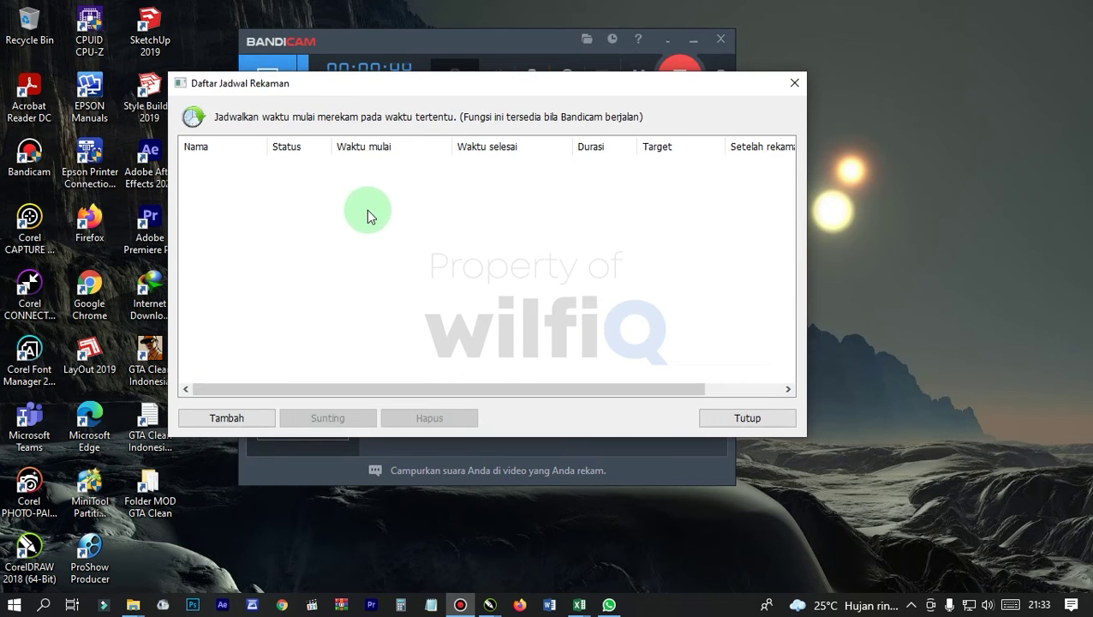
click(794, 83)
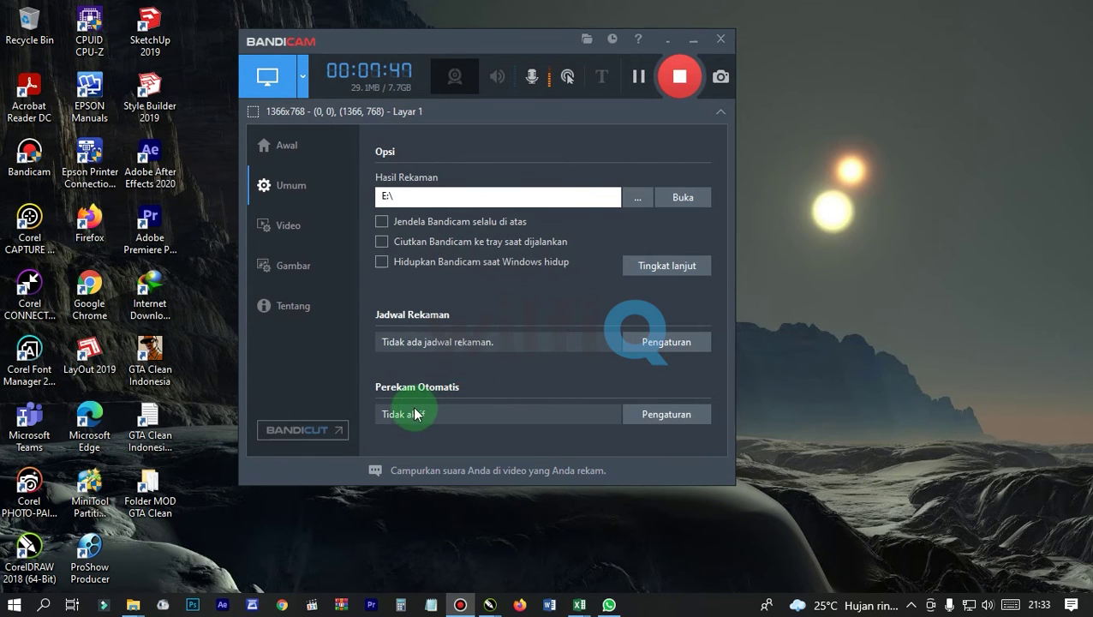
click(648, 414)
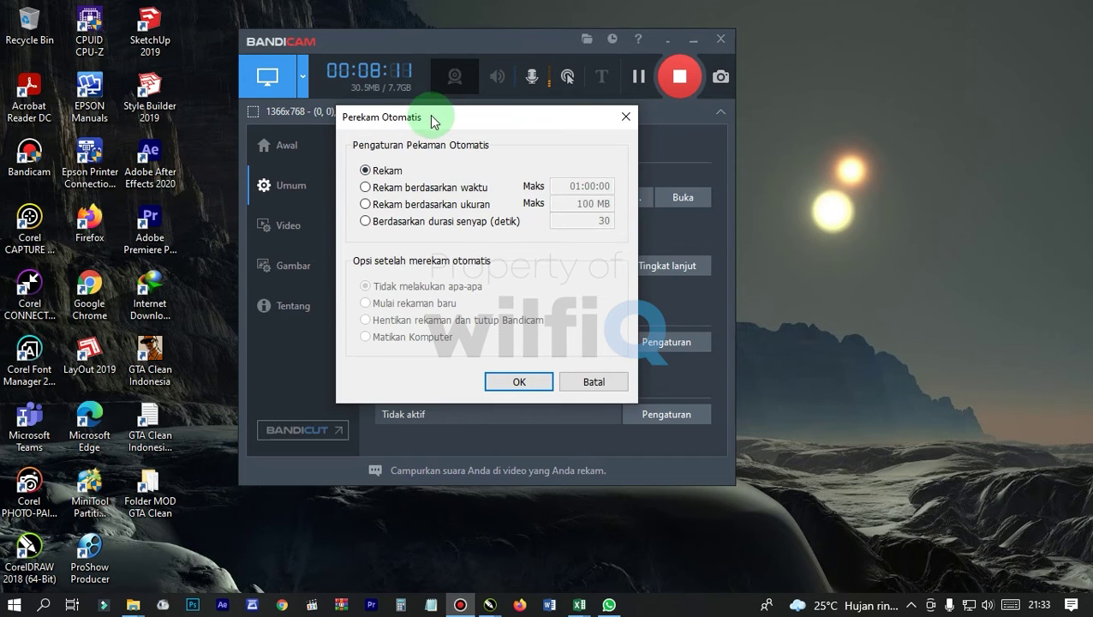
drag(431, 117, 428, 138)
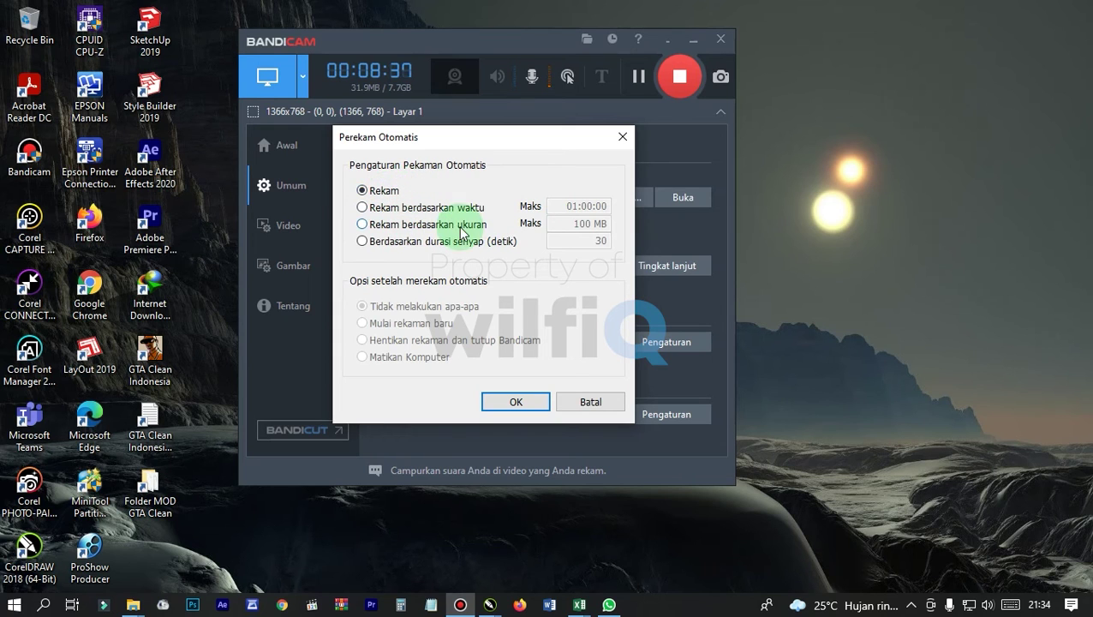
click(623, 137)
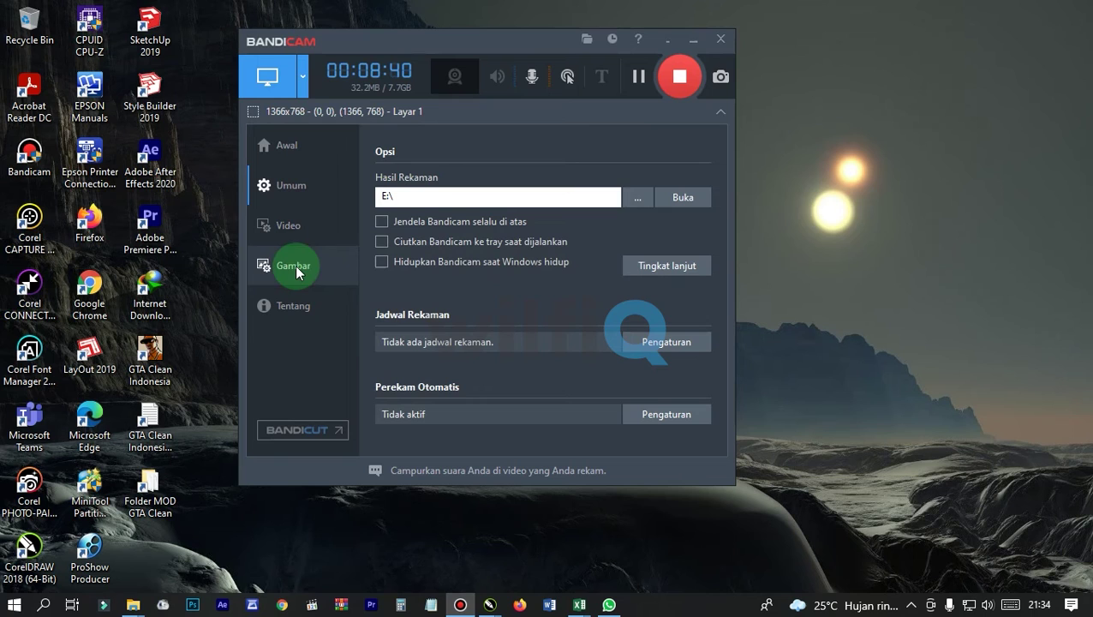
- Open the recording settings for video and check the speaker and microphone device choices, keeping Microphone (V8) as the microphone
click(291, 227)
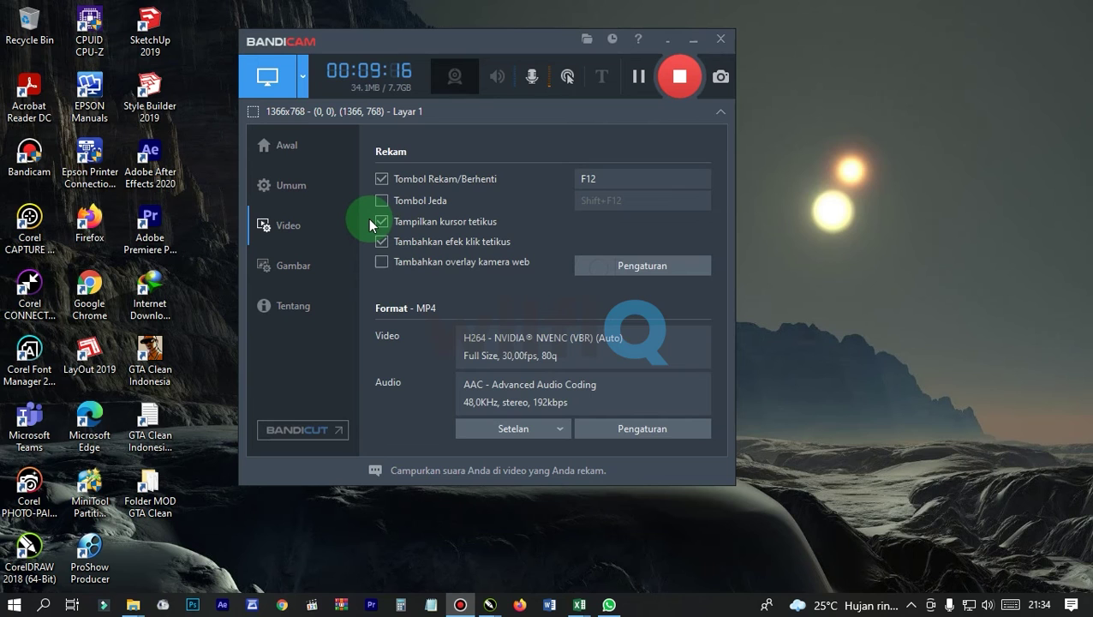
click(622, 267)
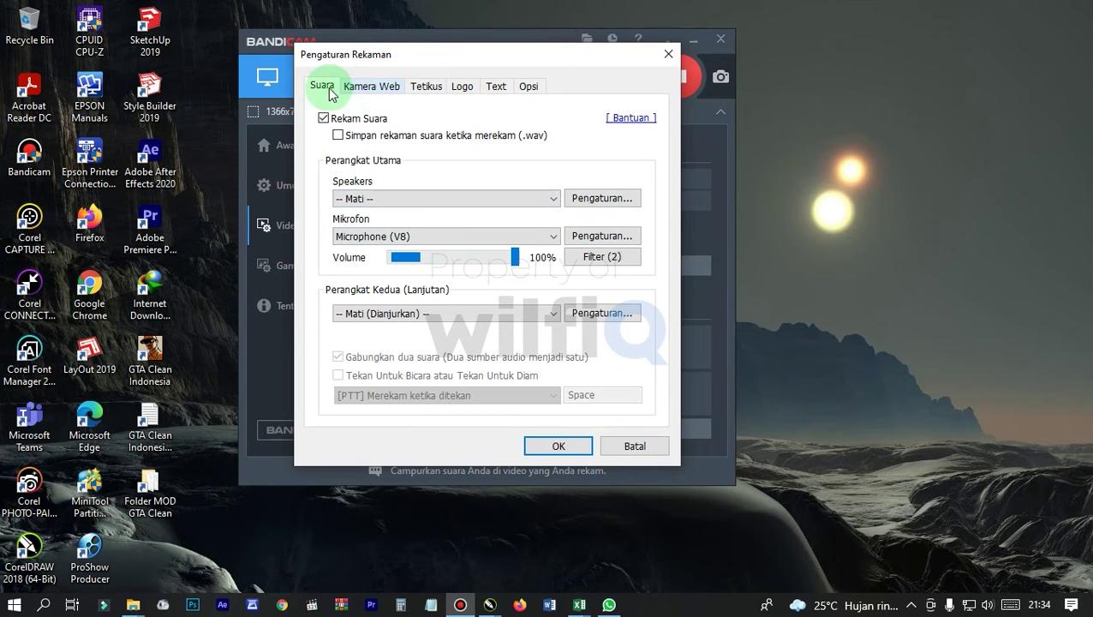
click(361, 202)
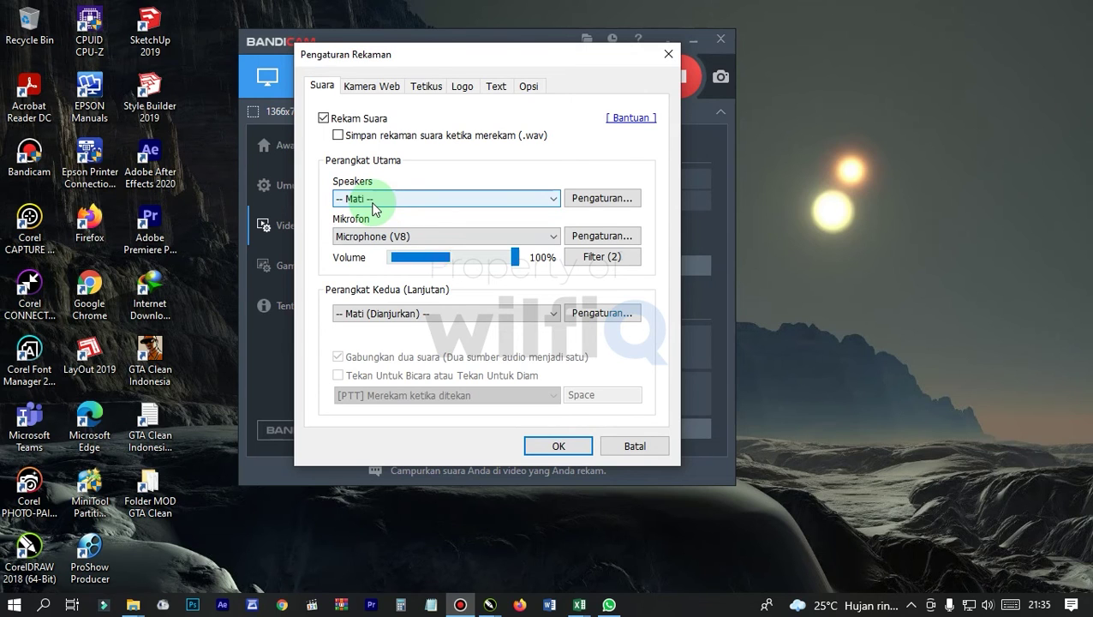
click(380, 236)
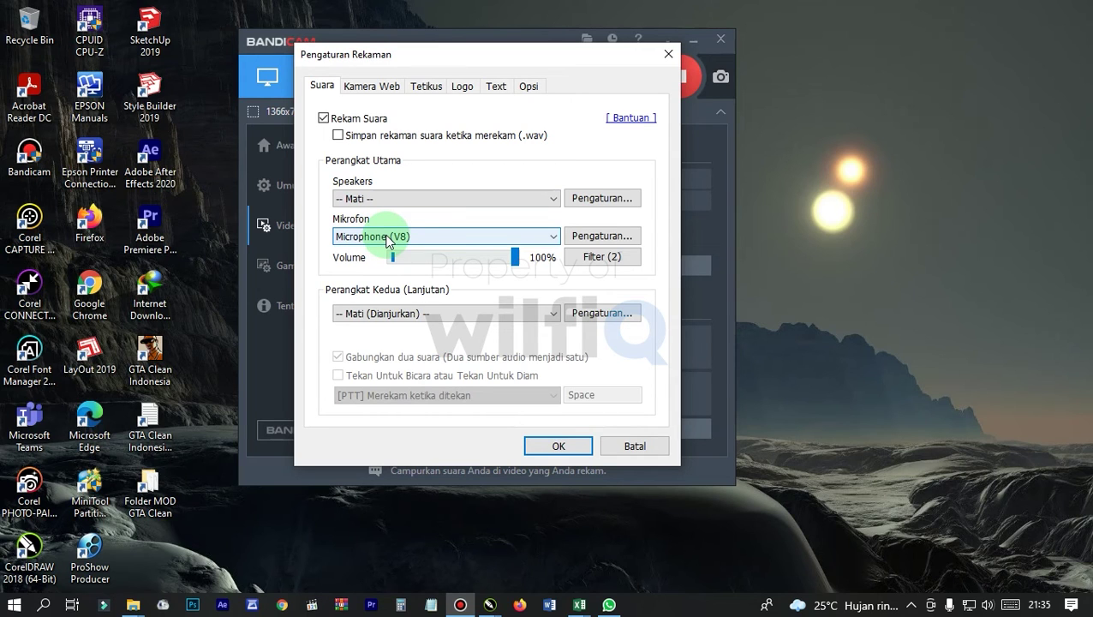
click(388, 238)
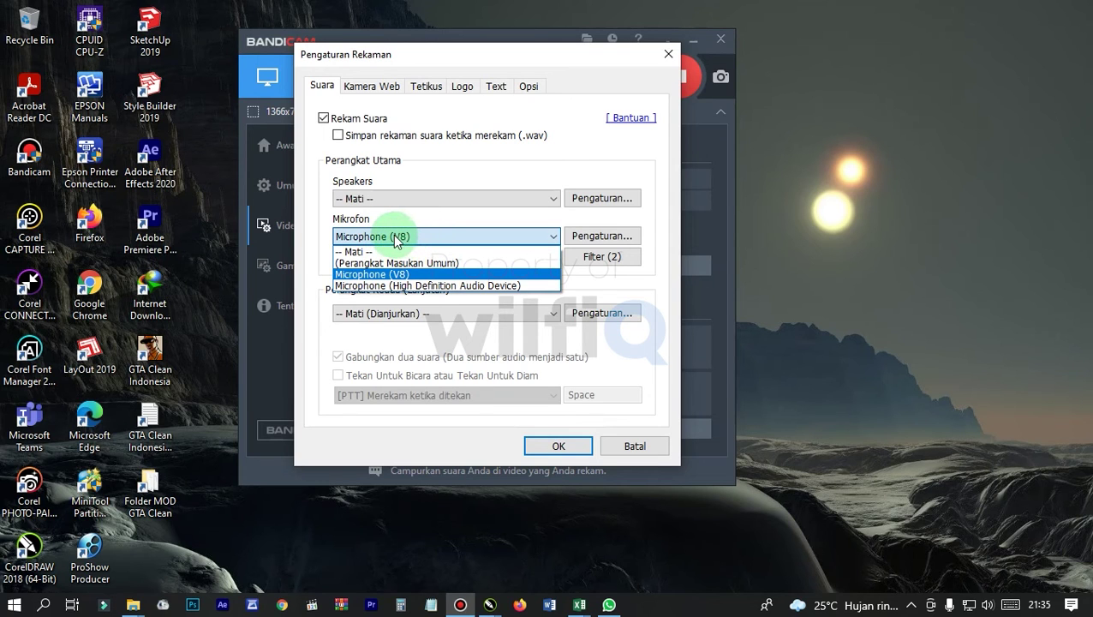
click(395, 240)
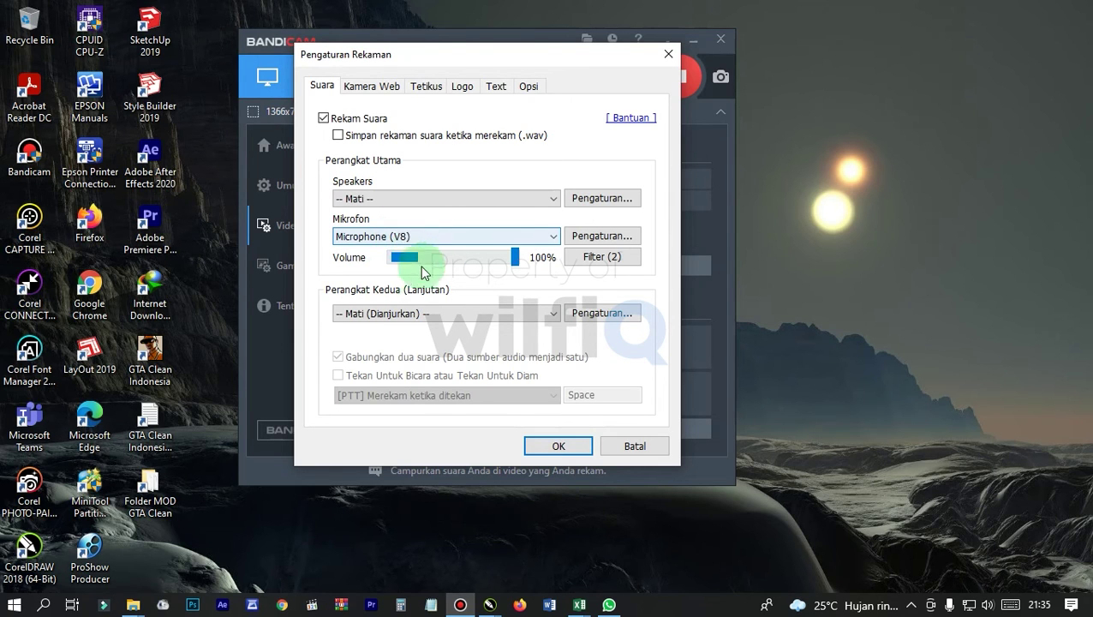
- Set the main speaker device to Speakers (V8) and apply the recording settings
click(403, 202)
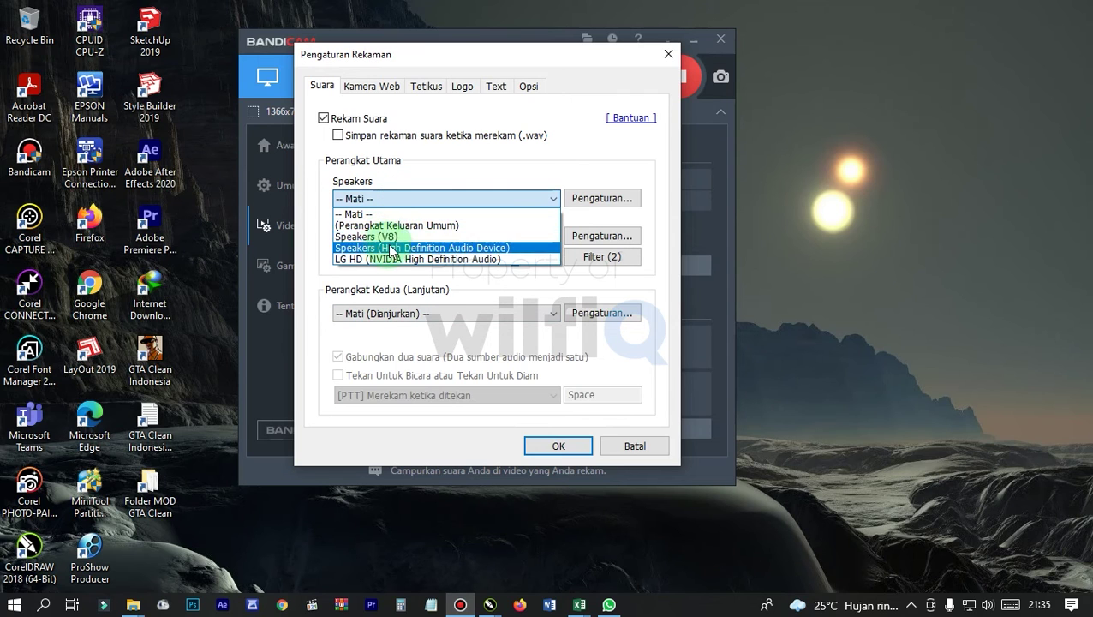
click(390, 238)
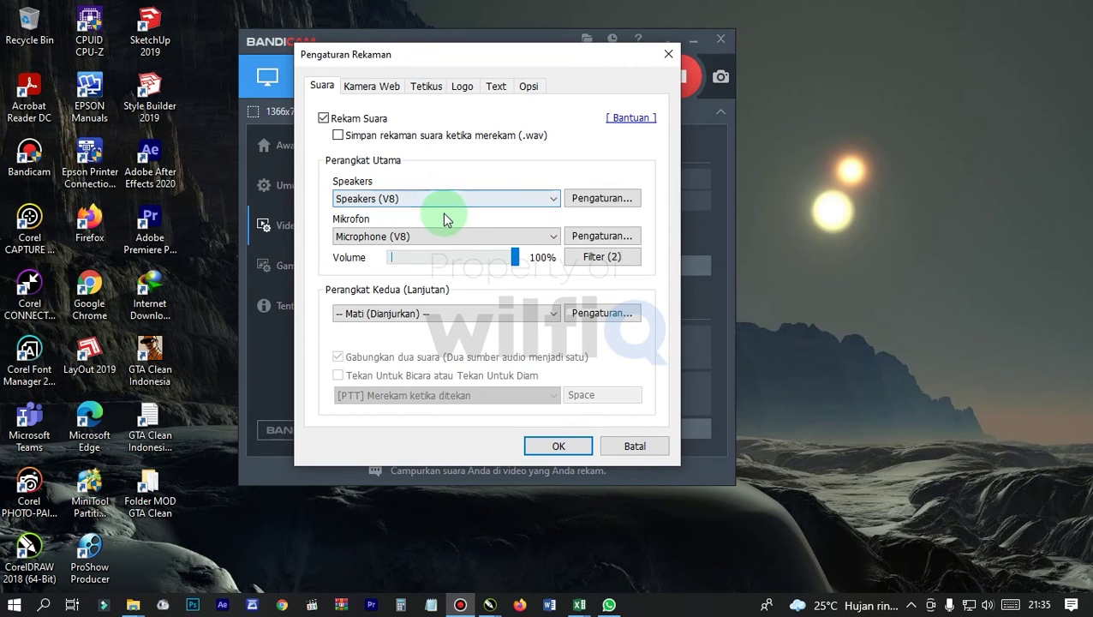
click(541, 442)
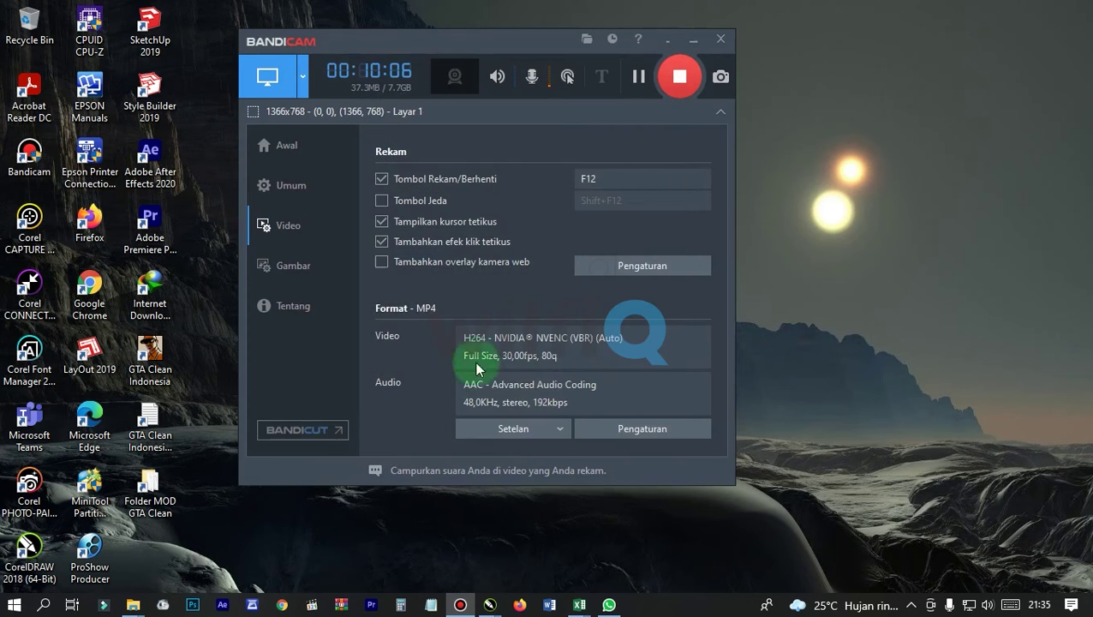
- Review the image capture options, leaving repeated capture off, and stop the screen recording
drag(300, 268, 303, 275)
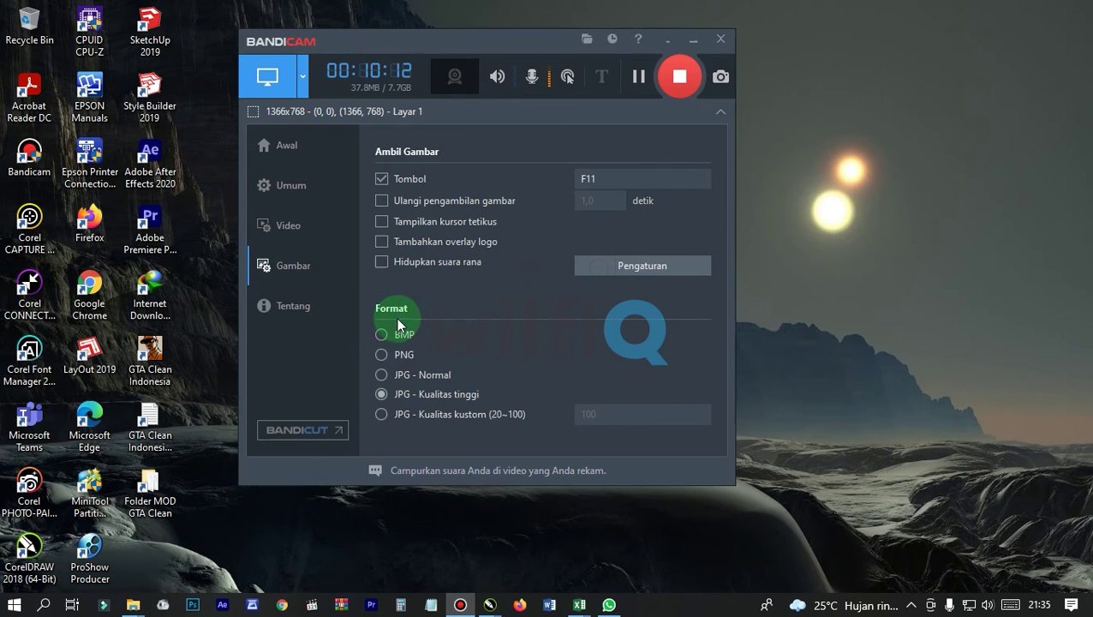
click(476, 199)
click(481, 199)
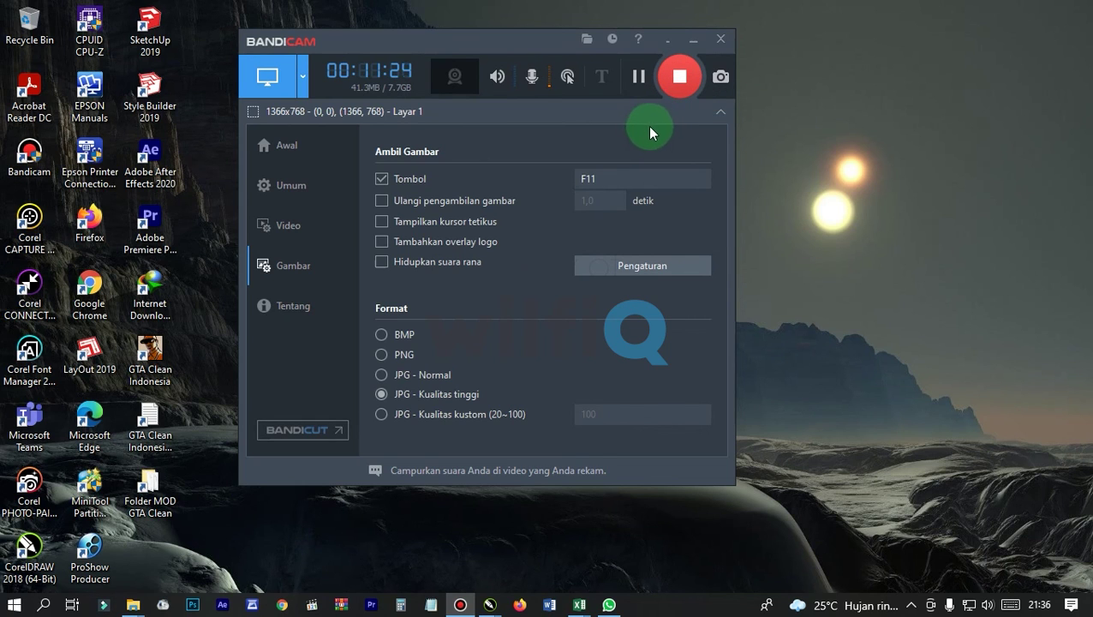
click(674, 80)
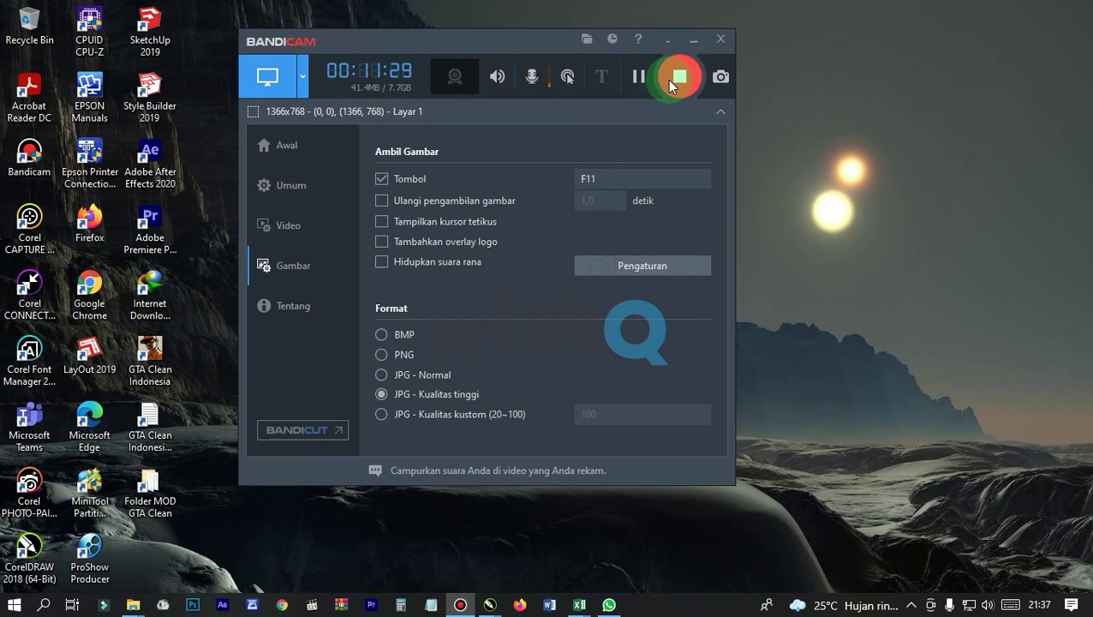